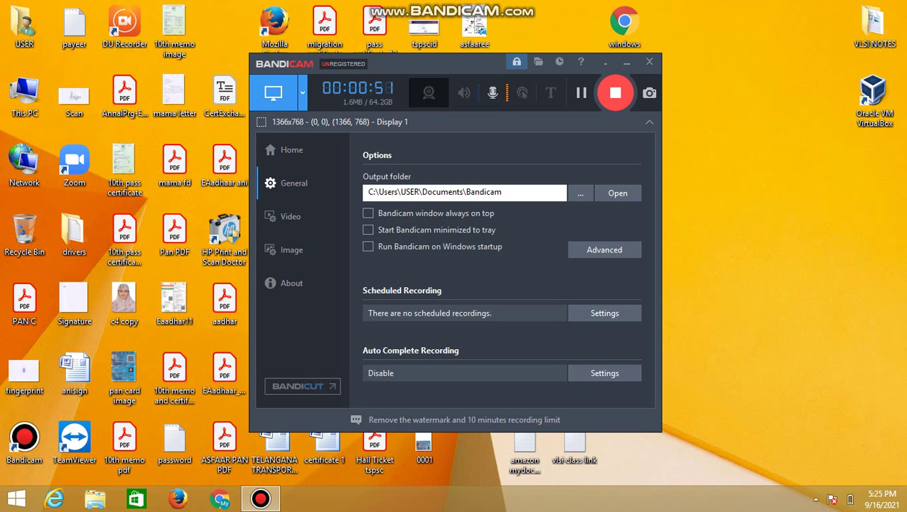
Start Microsoft Word 2007 from the Run prompt using the winword command.
key(super+r)
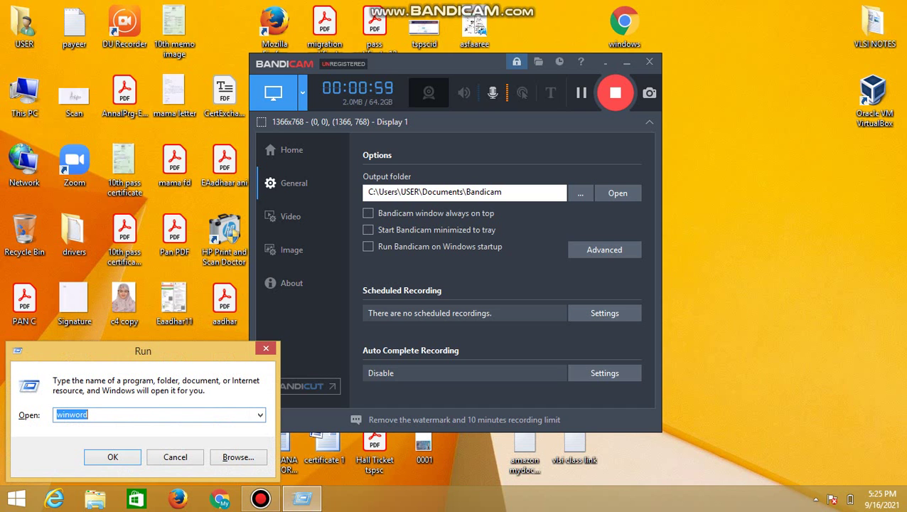
key(Return)
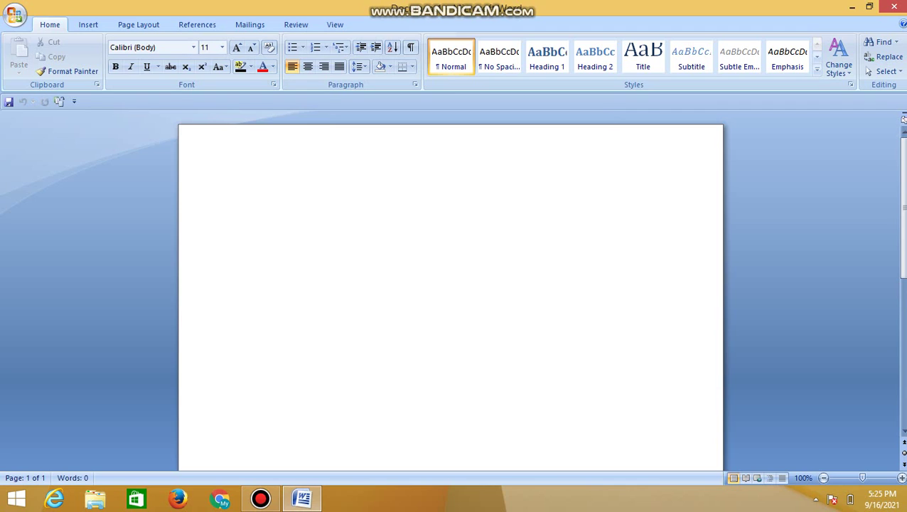
Type rand(5) on the first line of the blank document.
text(and)
text(())
key(Left)
text(5)
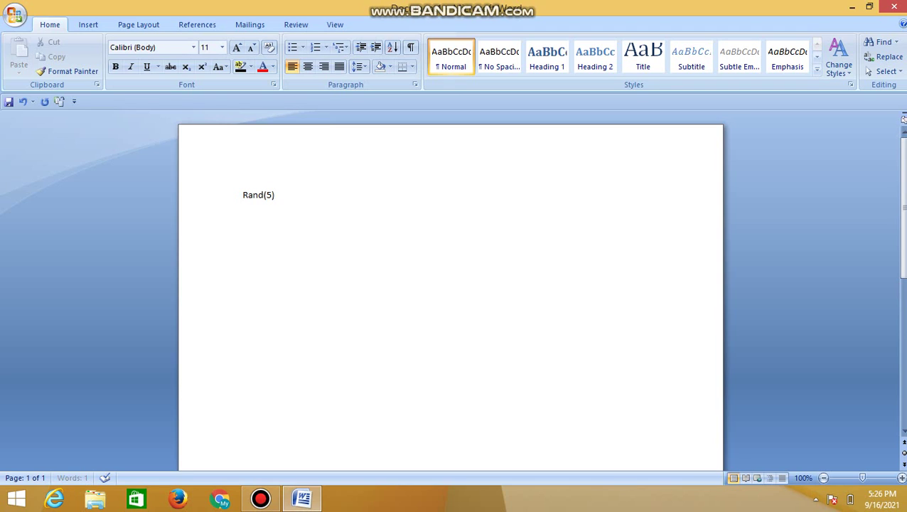
key(Return)
key(BackSpace)
key(Return)
Undo the automatic capital R, add the leading =, and expand =rand(5) into five paragraphs.
mouse_move(248, 193)
key(ctrl+z)
text(=r)
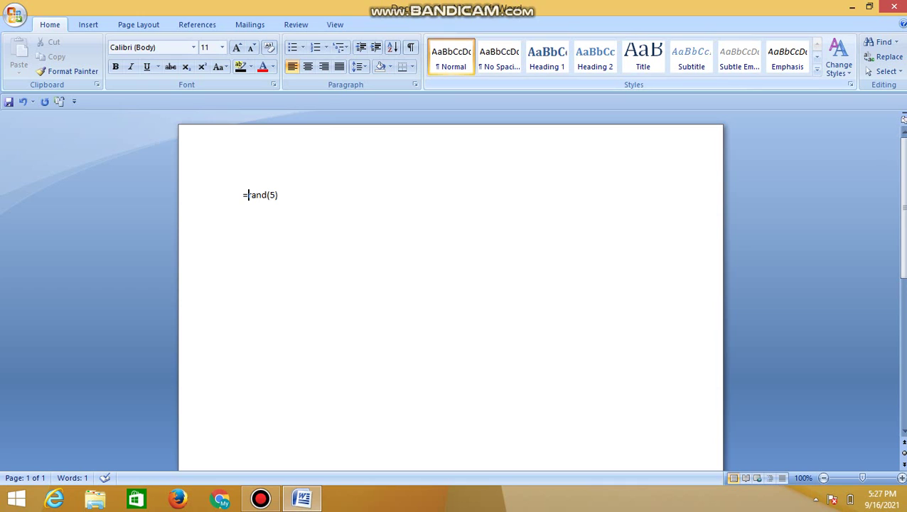
click(279, 195)
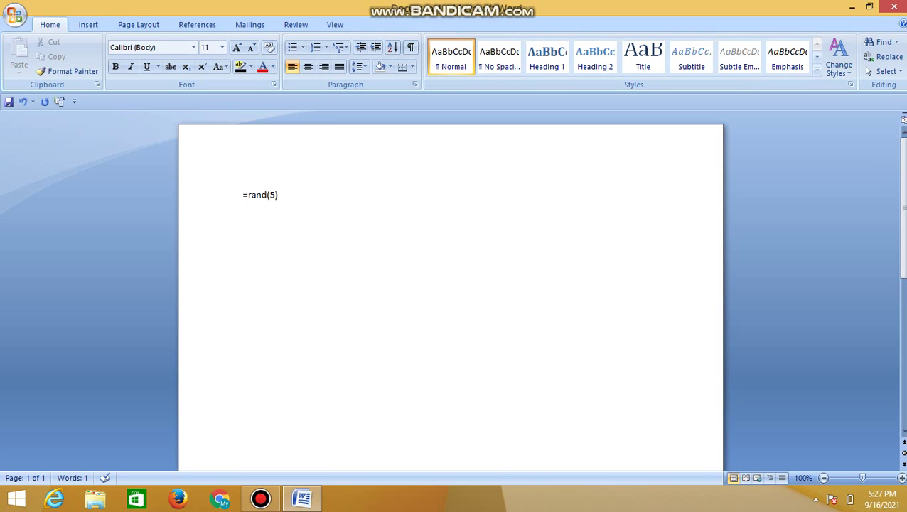
key(Return)
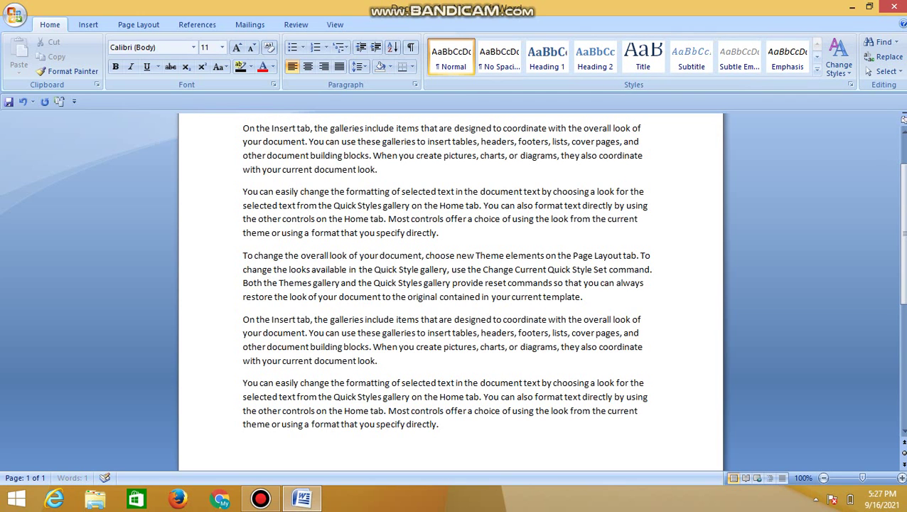
On the last empty line enter =rand(10) to add ten more paragraphs, reaching 912 words.
key(Up)
key(Up)
key(Up)
key(Up)
key(Up)
key(Up)
key(Up)
key(Up)
key(Up)
key(Up)
key(Up)
key(Up)
key(Up)
key(Up)
key(Up)
key(Up)
key(Up)
key(Up)
key(Up)
key(Up)
key(Down)
key(Down)
key(Down)
key(Down)
key(Down)
key(Down)
key(Down)
key(Down)
key(Down)
key(Down)
key(Down)
key(Down)
key(Down)
key(Down)
key(Down)
key(Down)
key(Down)
key(Down)
key(Down)
key(Down)
key(Down)
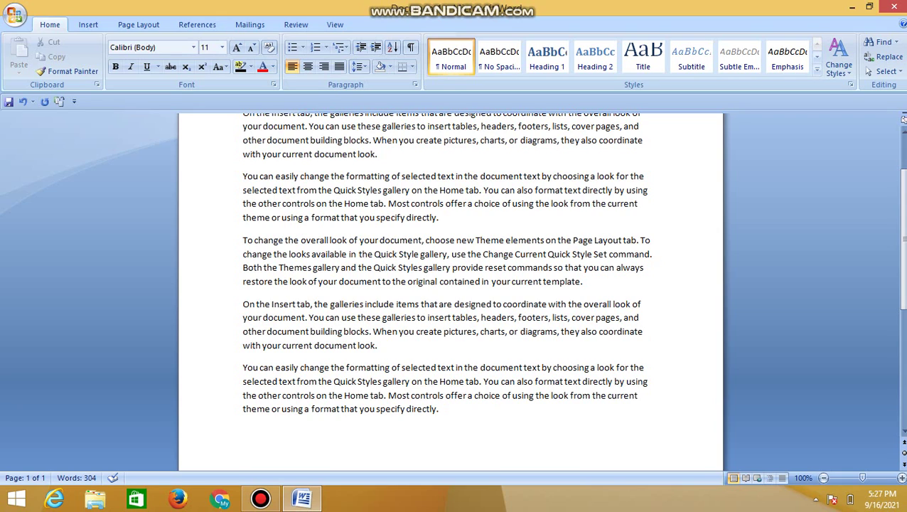
text(t)
key(BackSpace)
text(=)
text(R)
key(BackSpace)
text(rand(10))
key(Return)
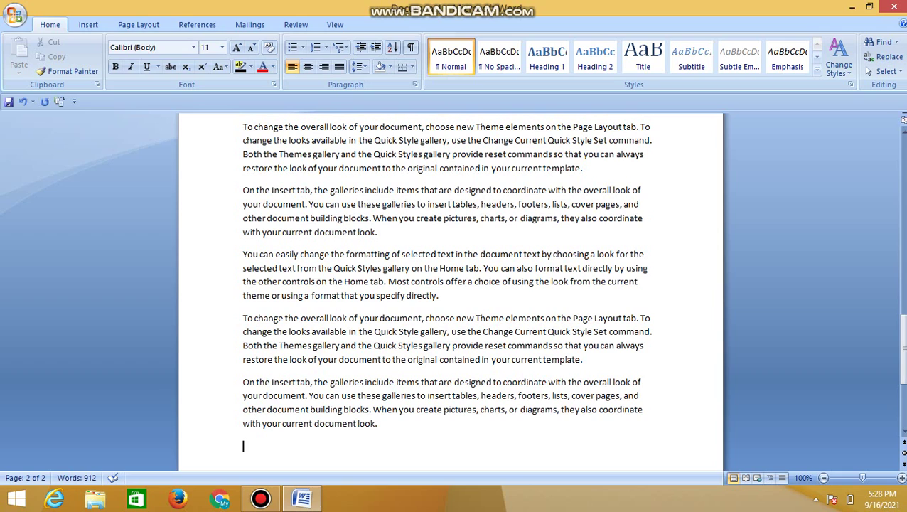